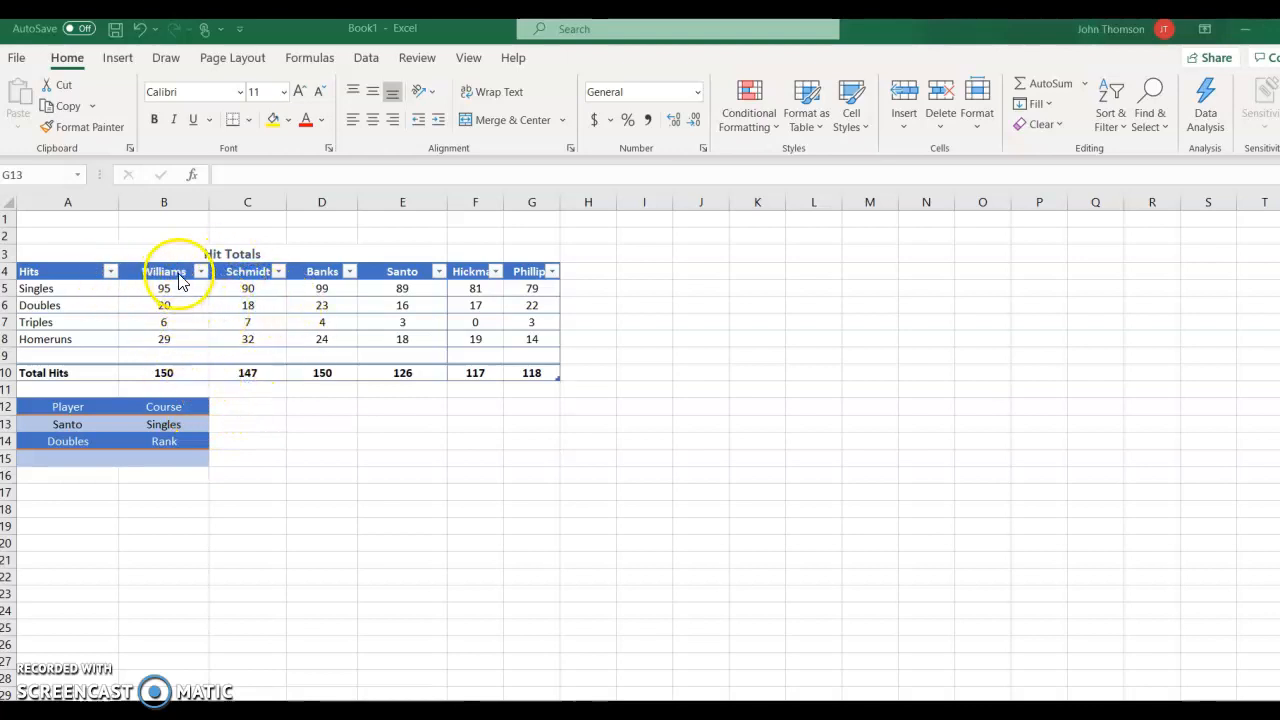
- Autofit the widths of columns F and G so the last two player headings fit
double_click(503, 201)
double_click(585, 201)
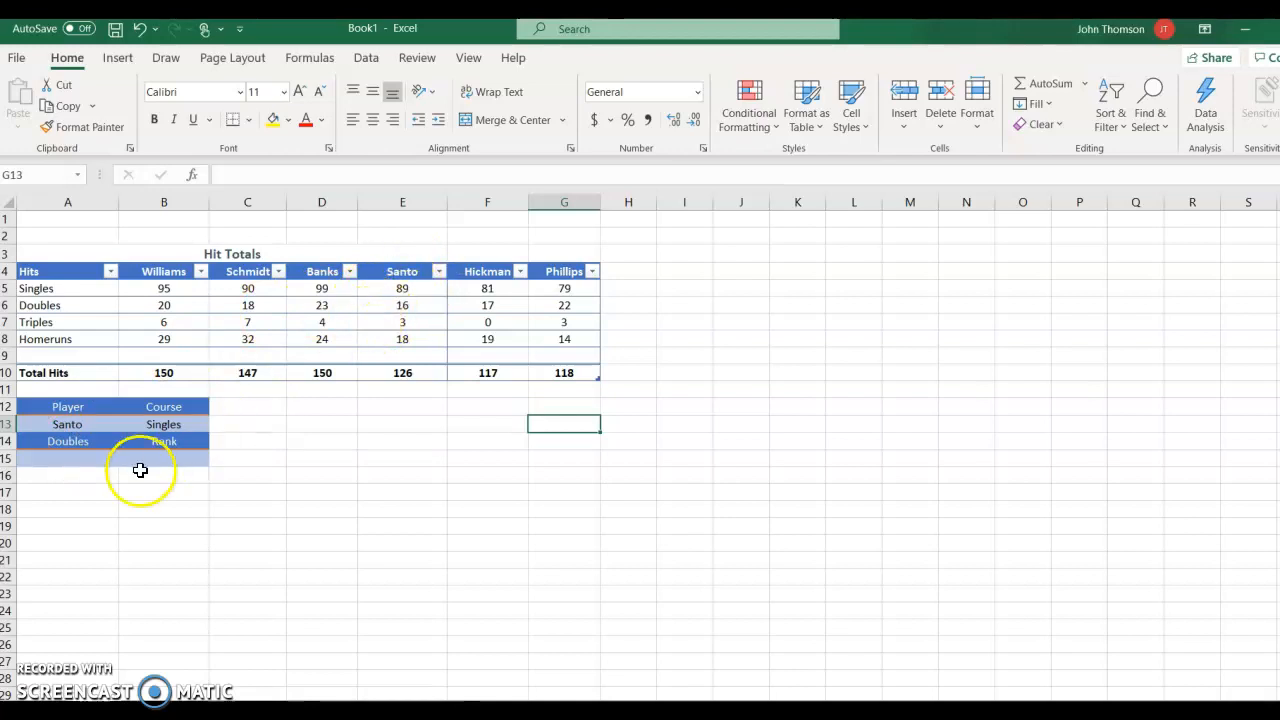
- Enter =HLOOKUP(A13,Hits[#All],3,FALSE) in cell A15 to look up the selected player's doubles
click(90, 455)
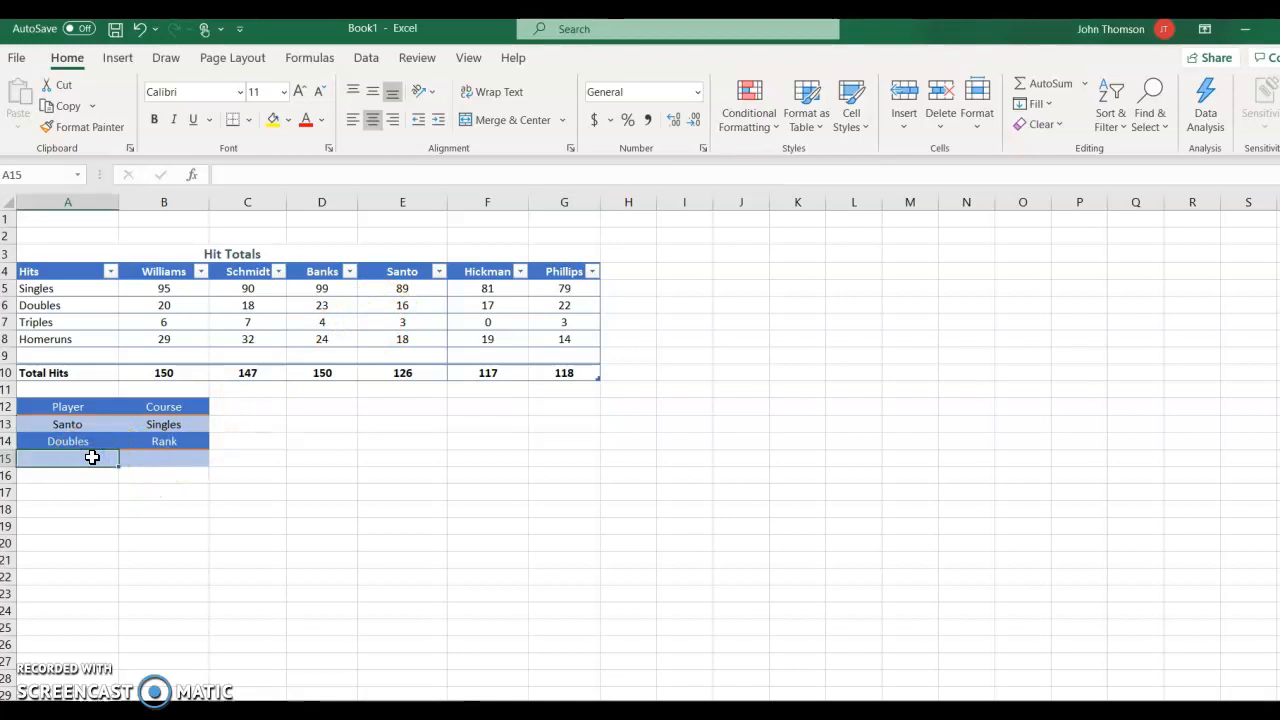
click(90, 457)
text(=)
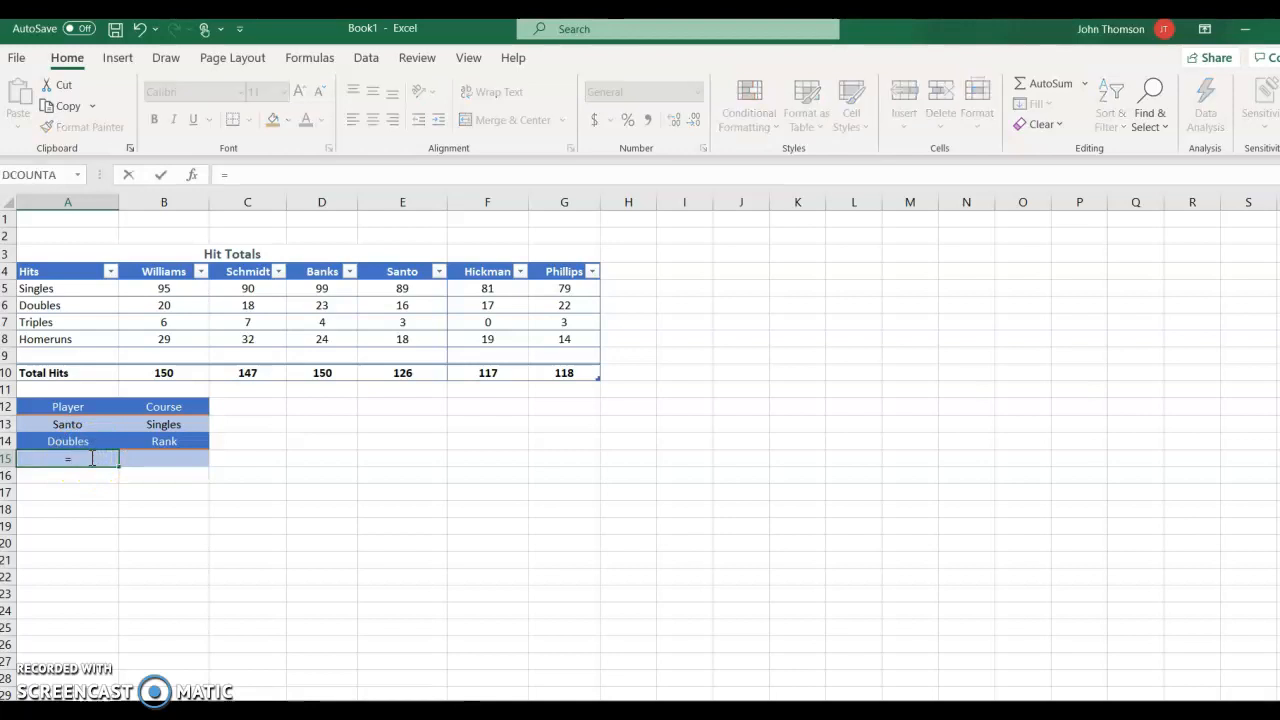
text(HL)
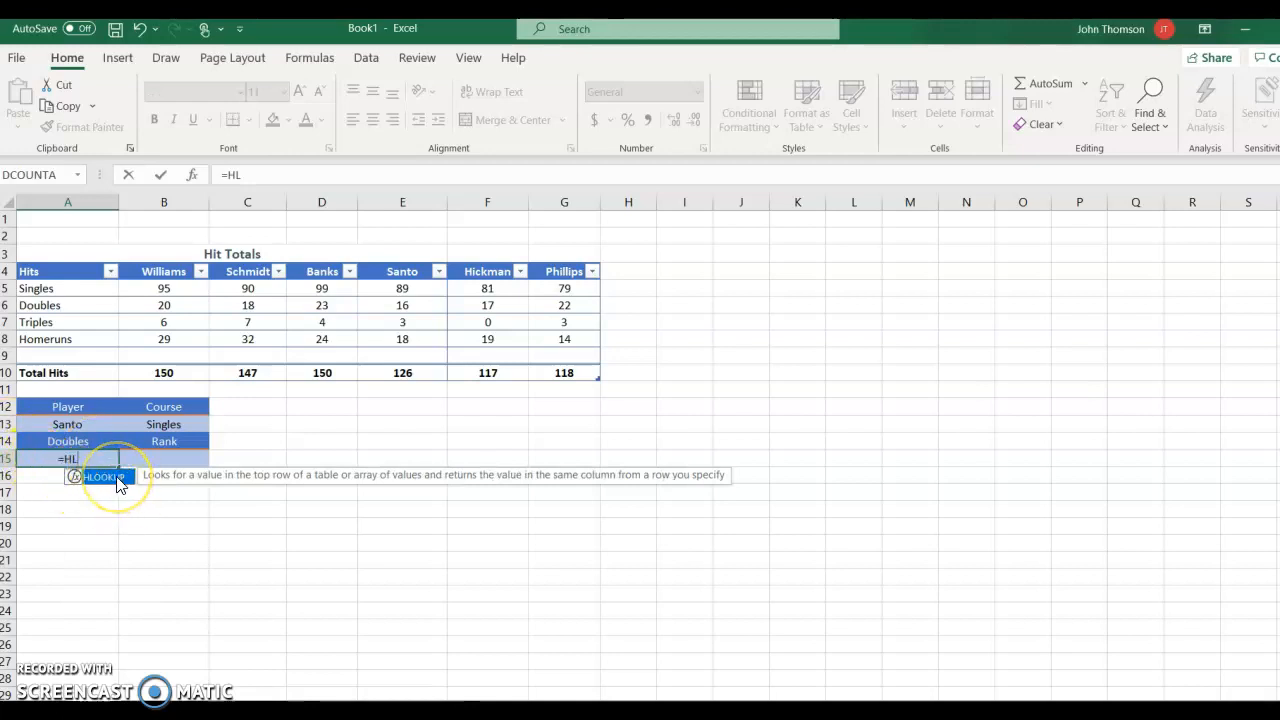
double_click(117, 481)
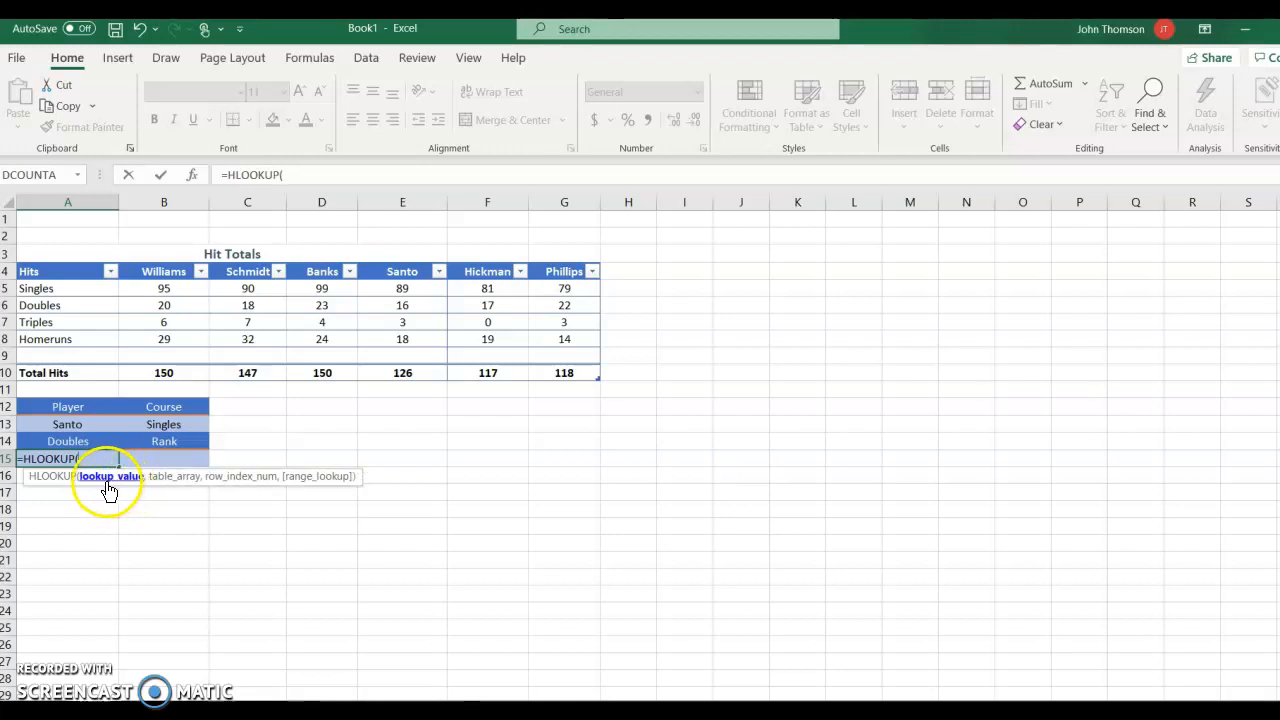
click(77, 424)
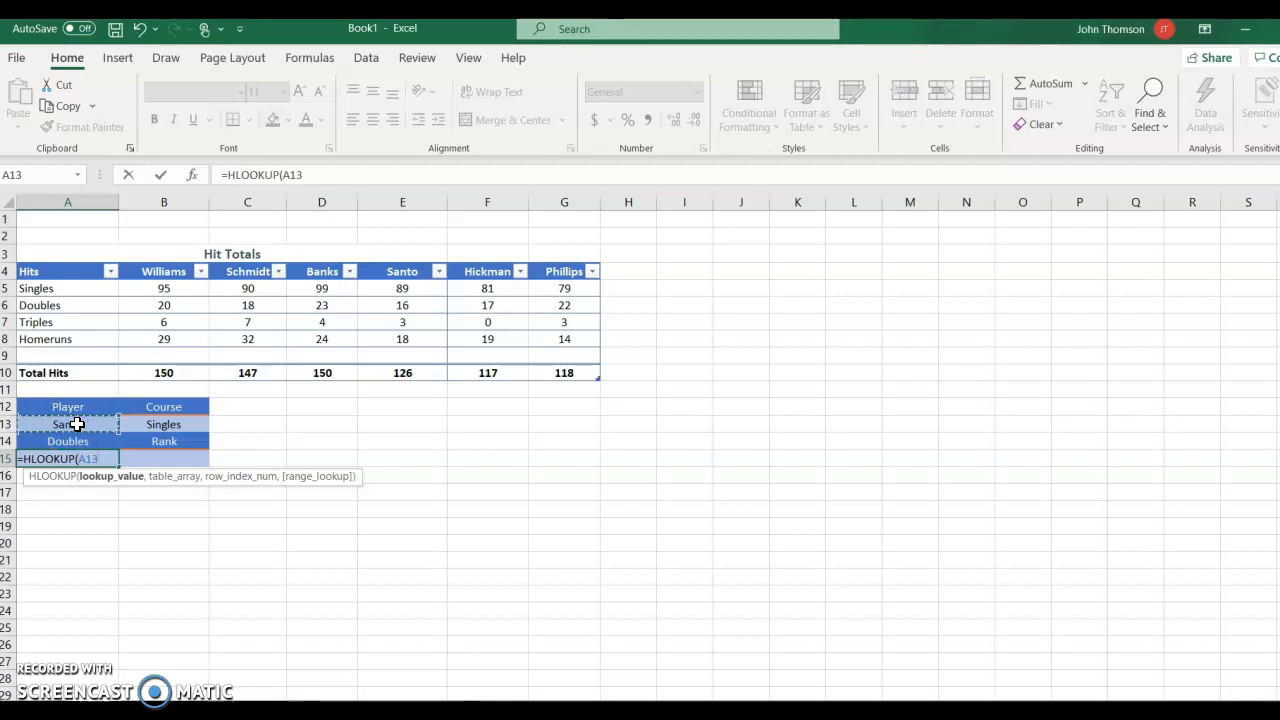
text(,)
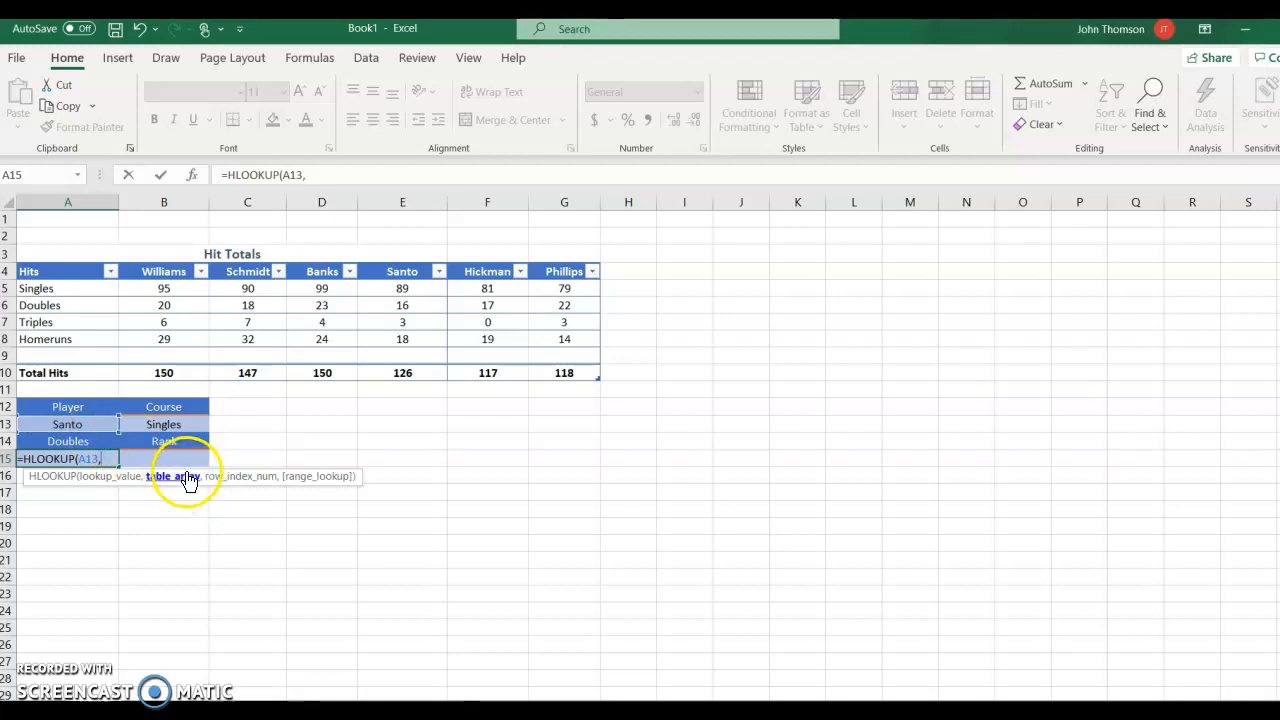
click(14, 257)
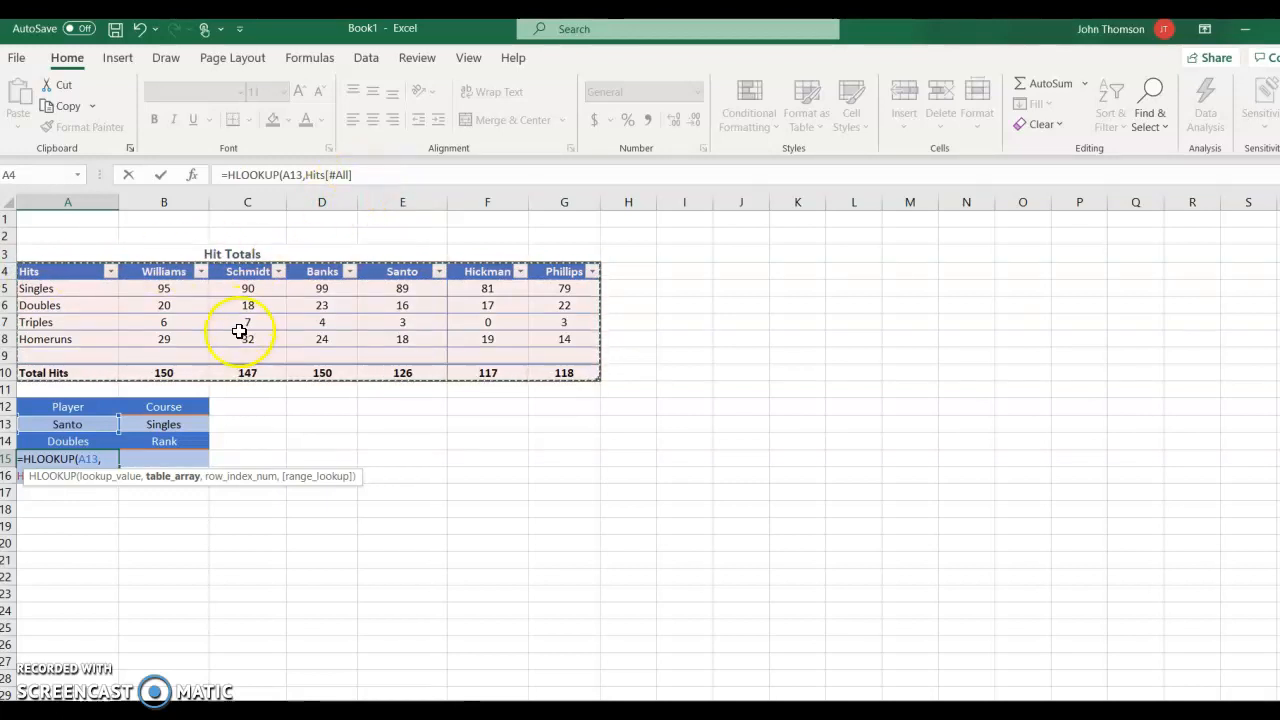
click(374, 174)
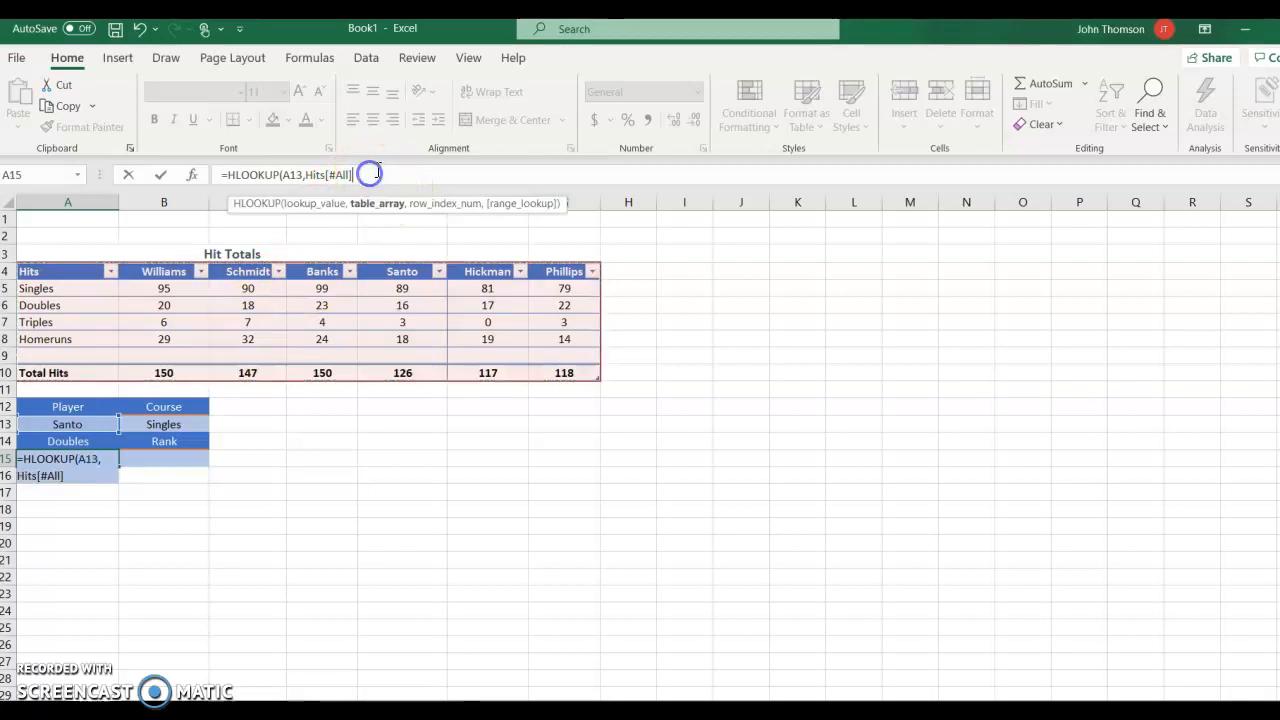
text(,)
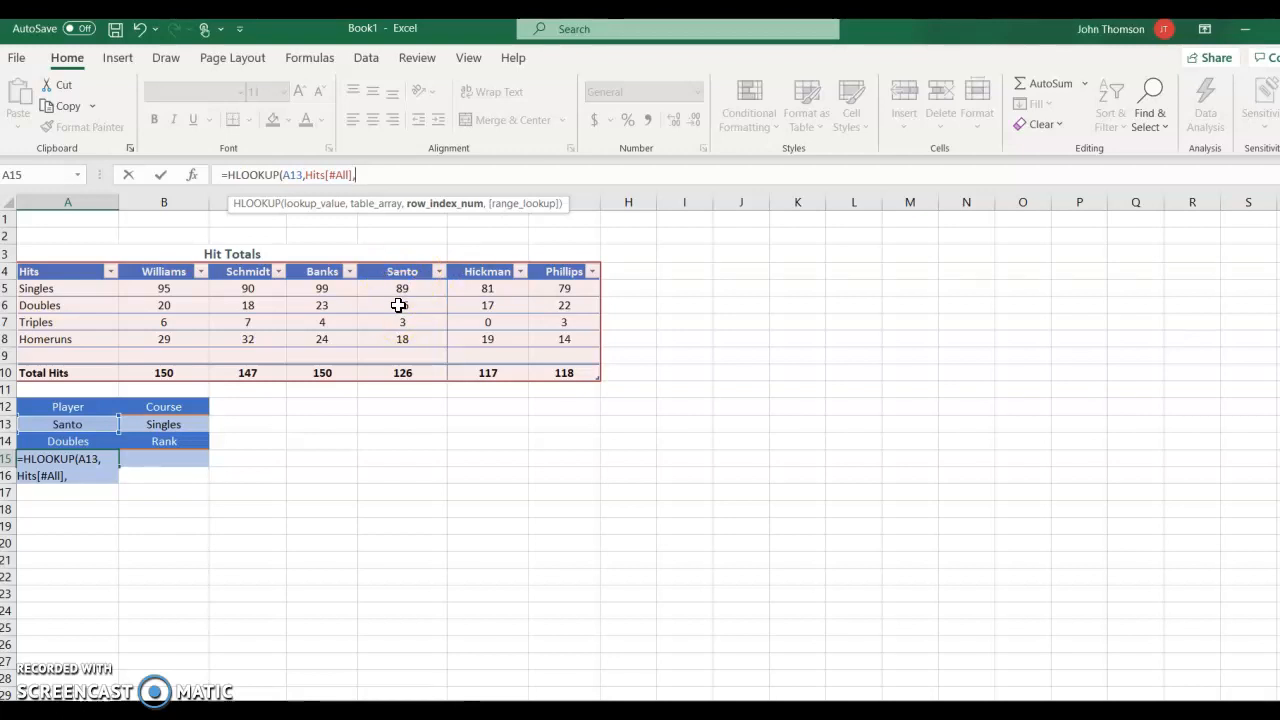
text(3,FALSE)
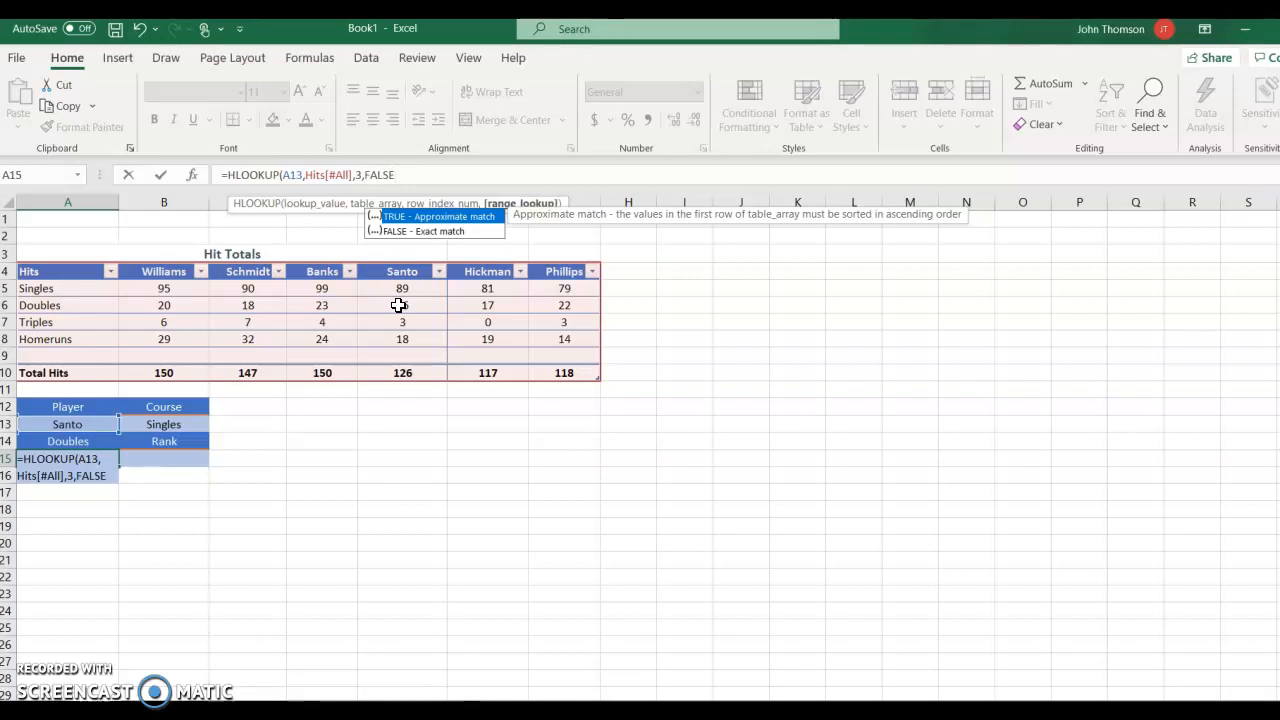
text())
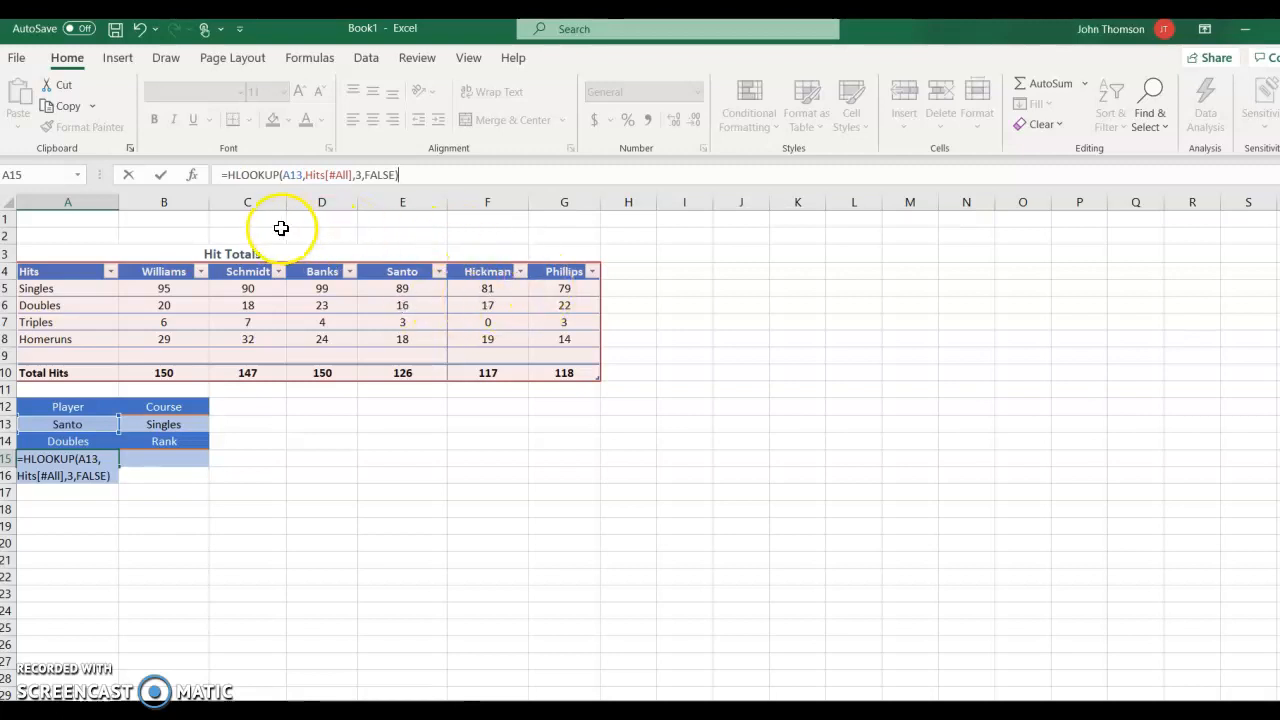
click(162, 180)
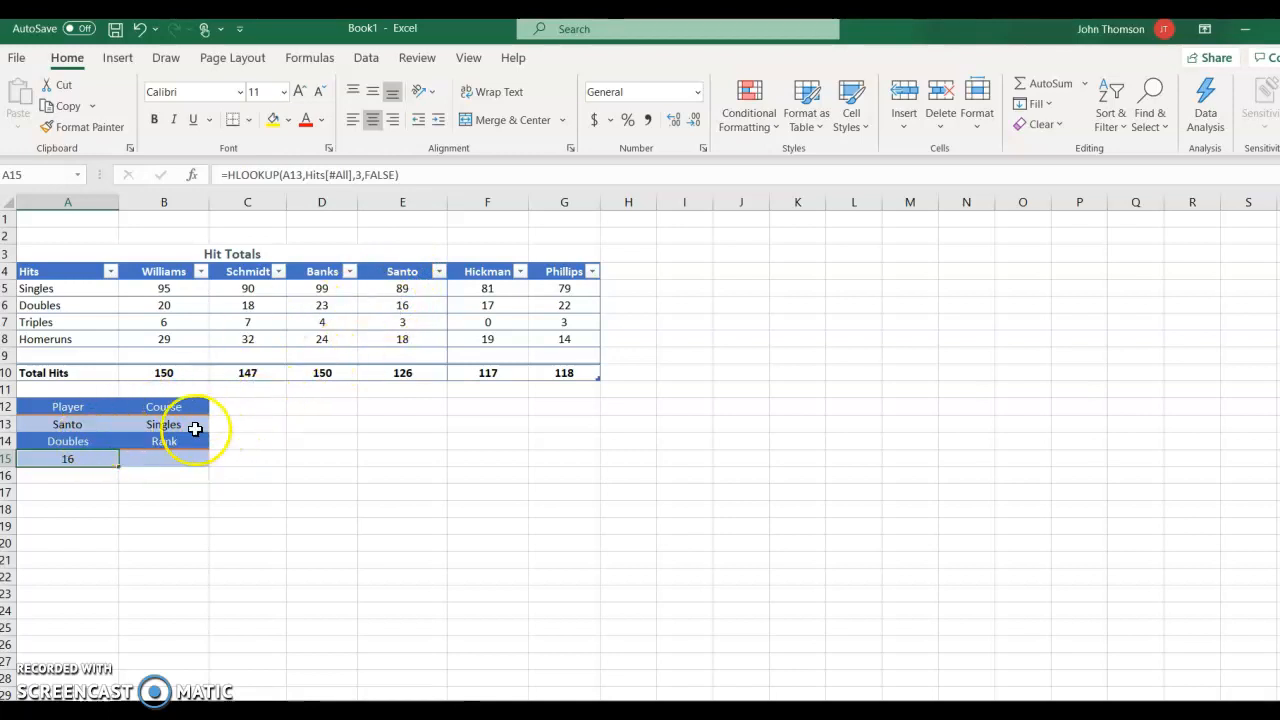
- Replace the player in cell A13 with the player name heading column B of the Hit Totals table
click(80, 424)
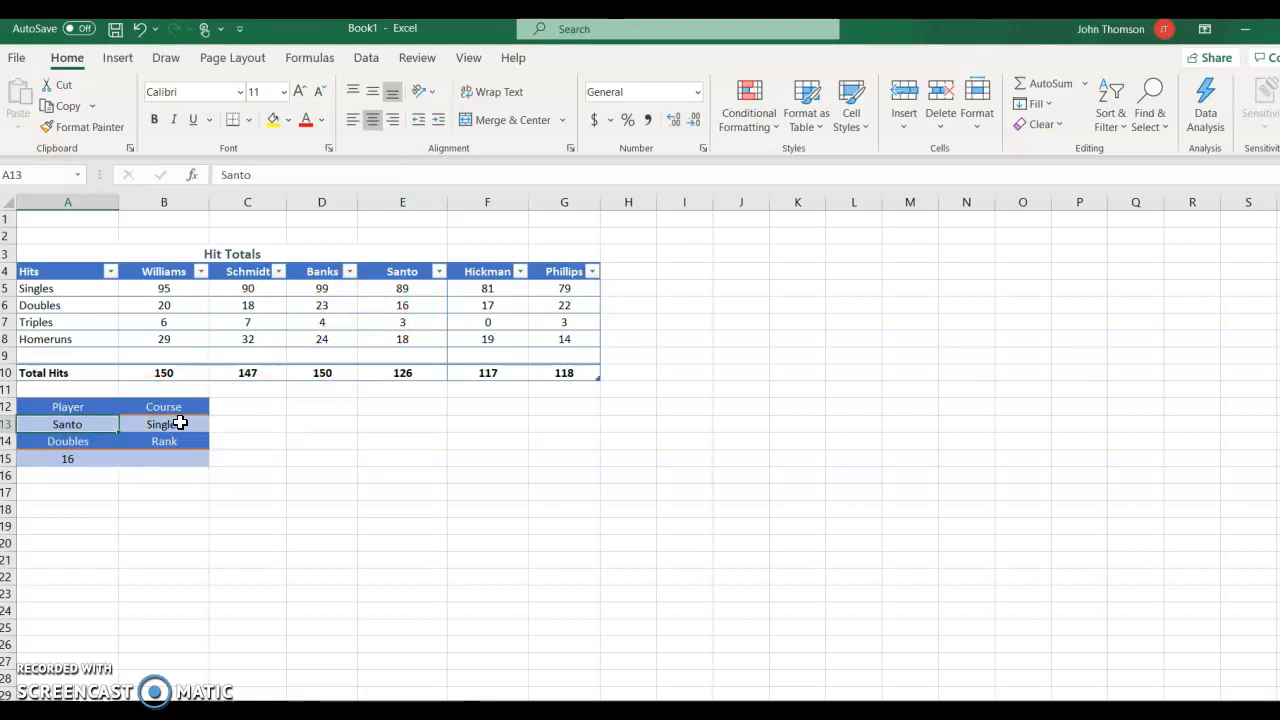
text(Williams)
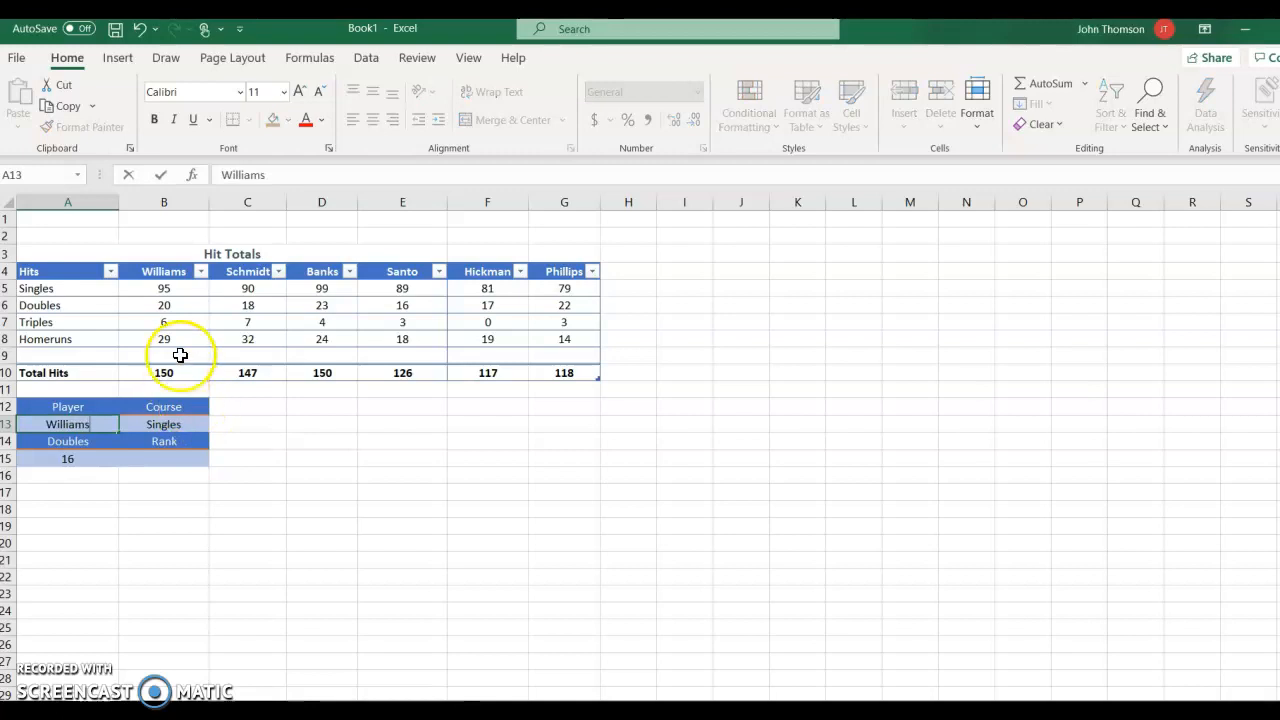
click(160, 178)
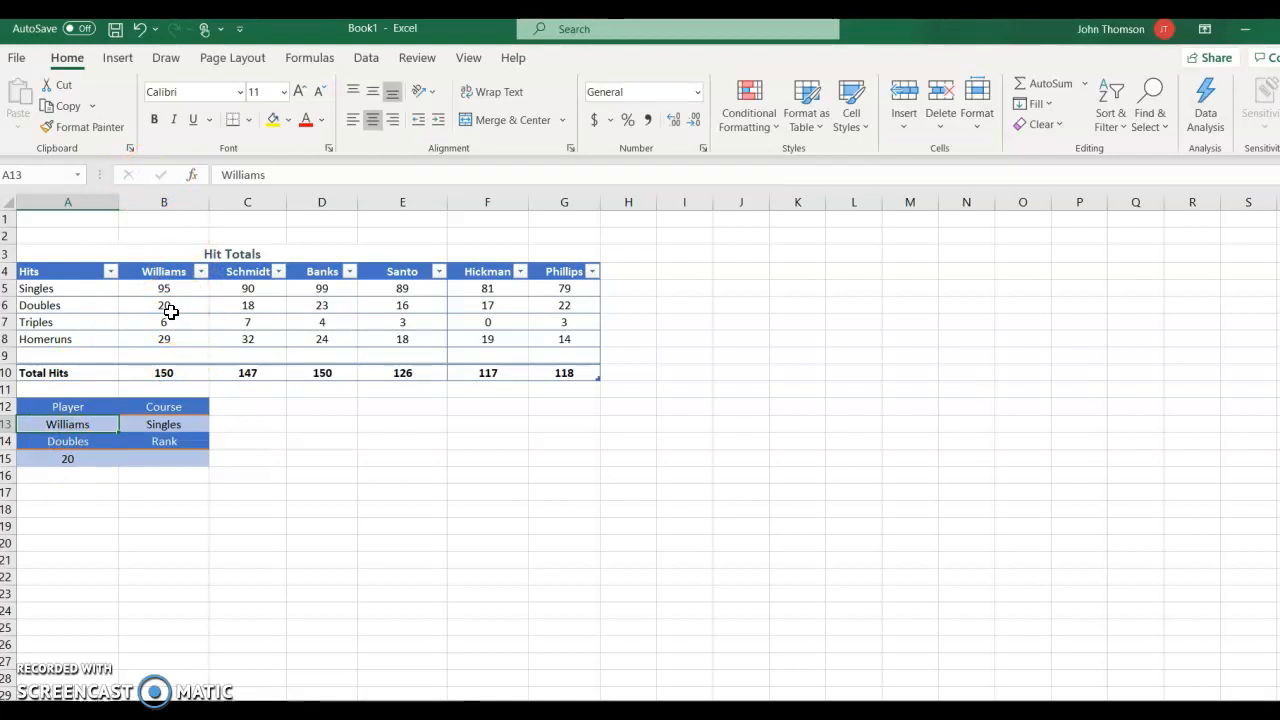
- Enter =MATCH(B13,Hits[Hits],0) in cell B15, below the Rank heading, to get the hit type's exact-match position
click(161, 456)
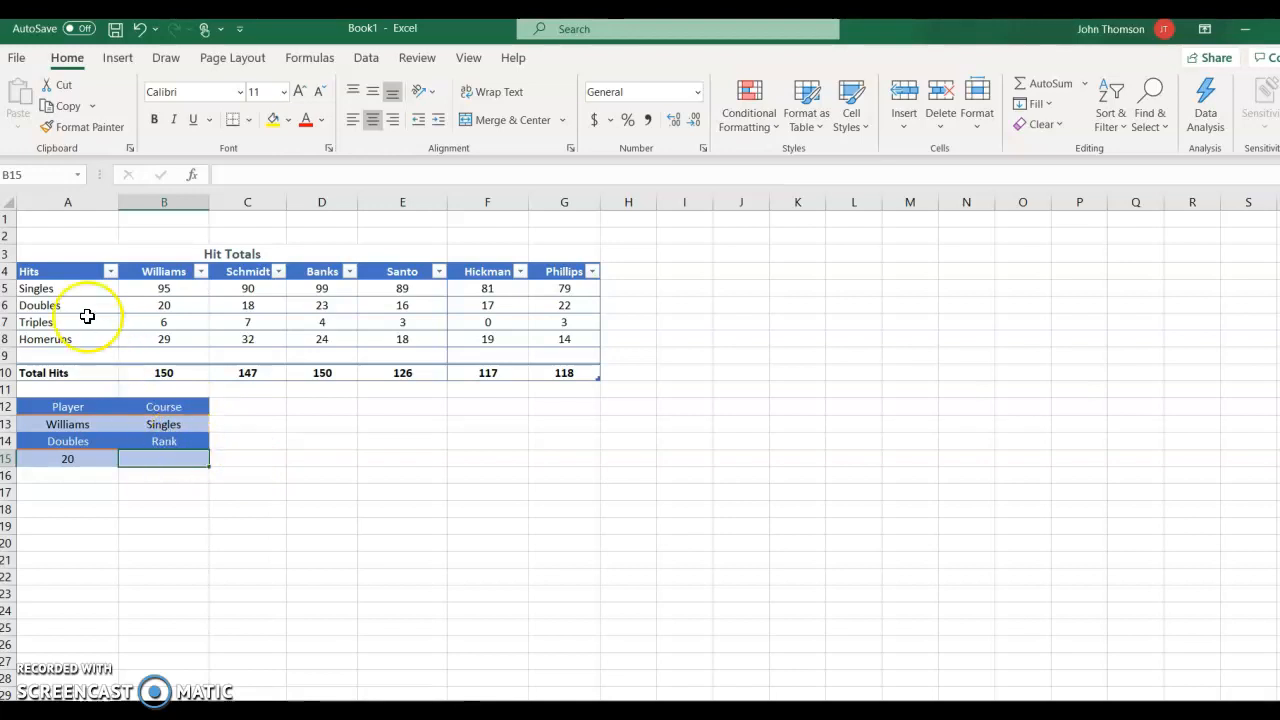
click(164, 458)
click(325, 172)
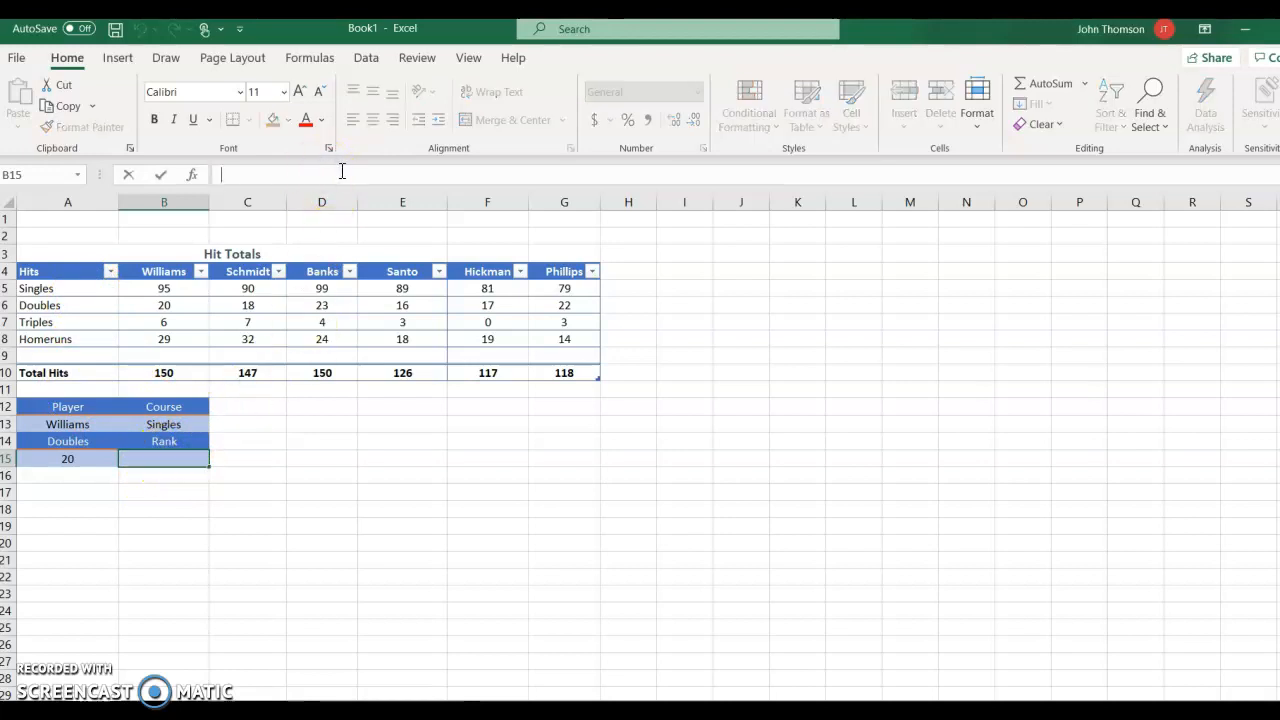
text(+)
key(Escape)
text(=)
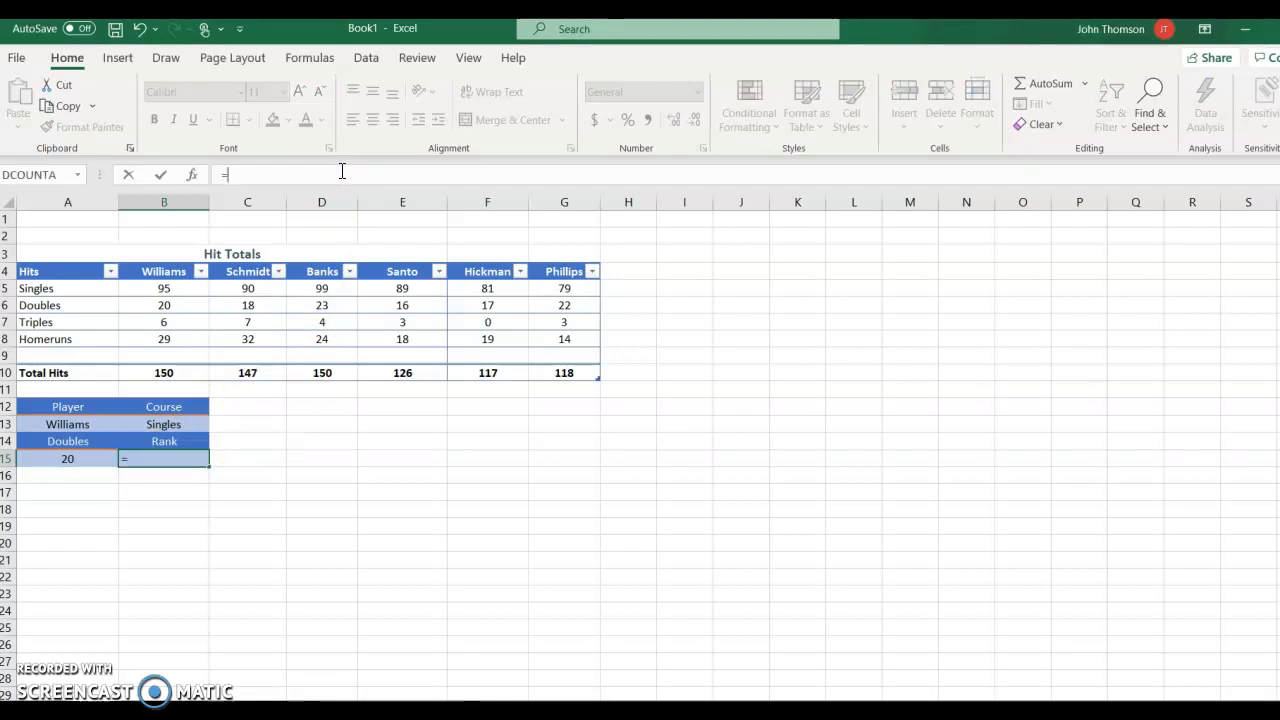
text(MA)
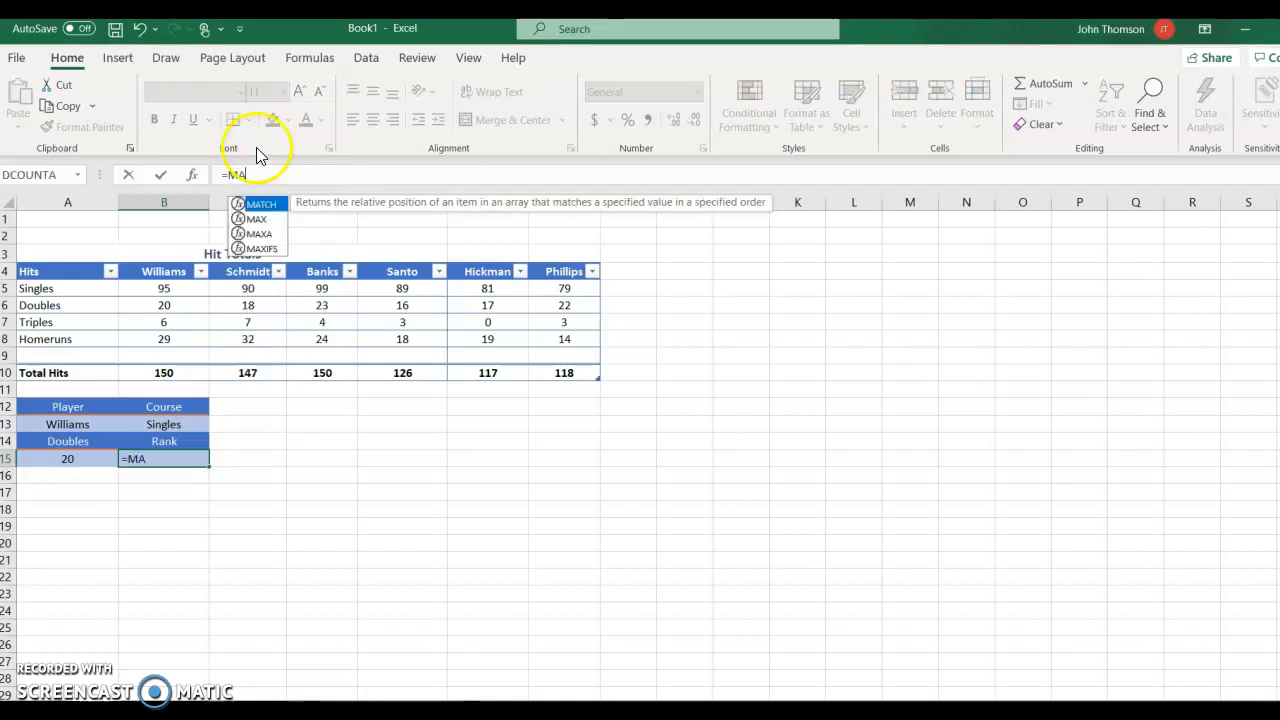
double_click(266, 204)
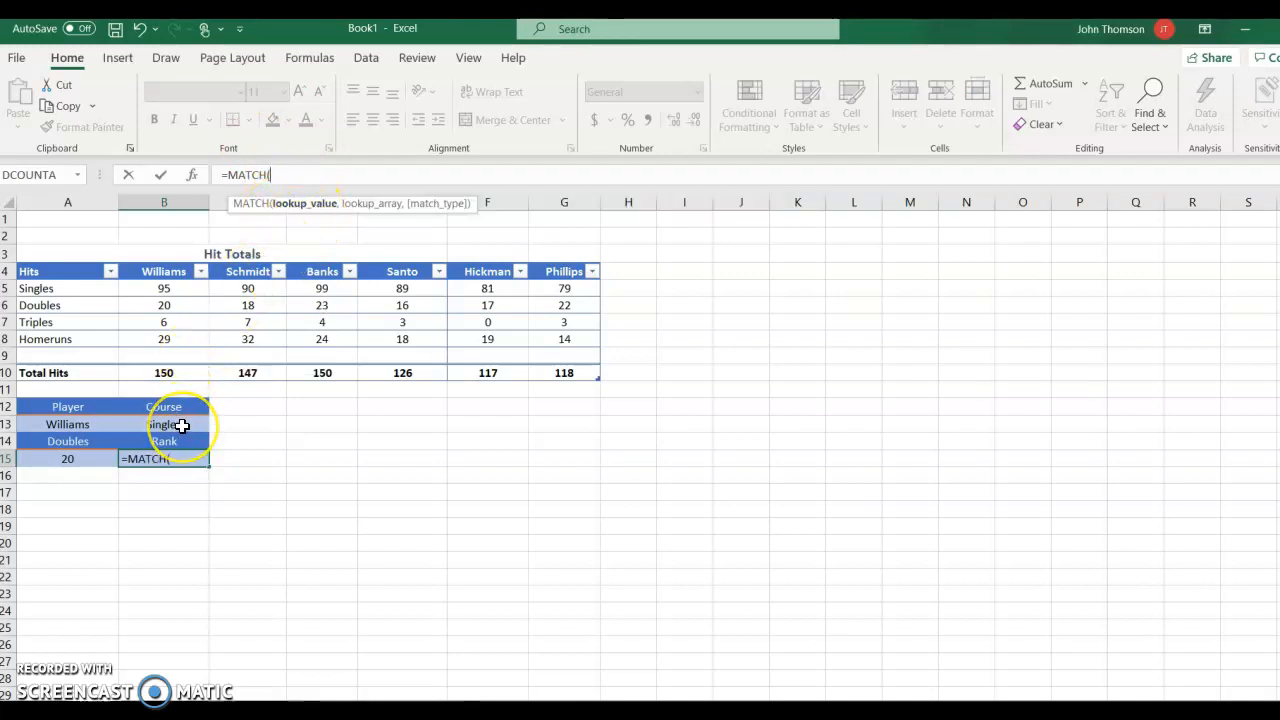
click(182, 425)
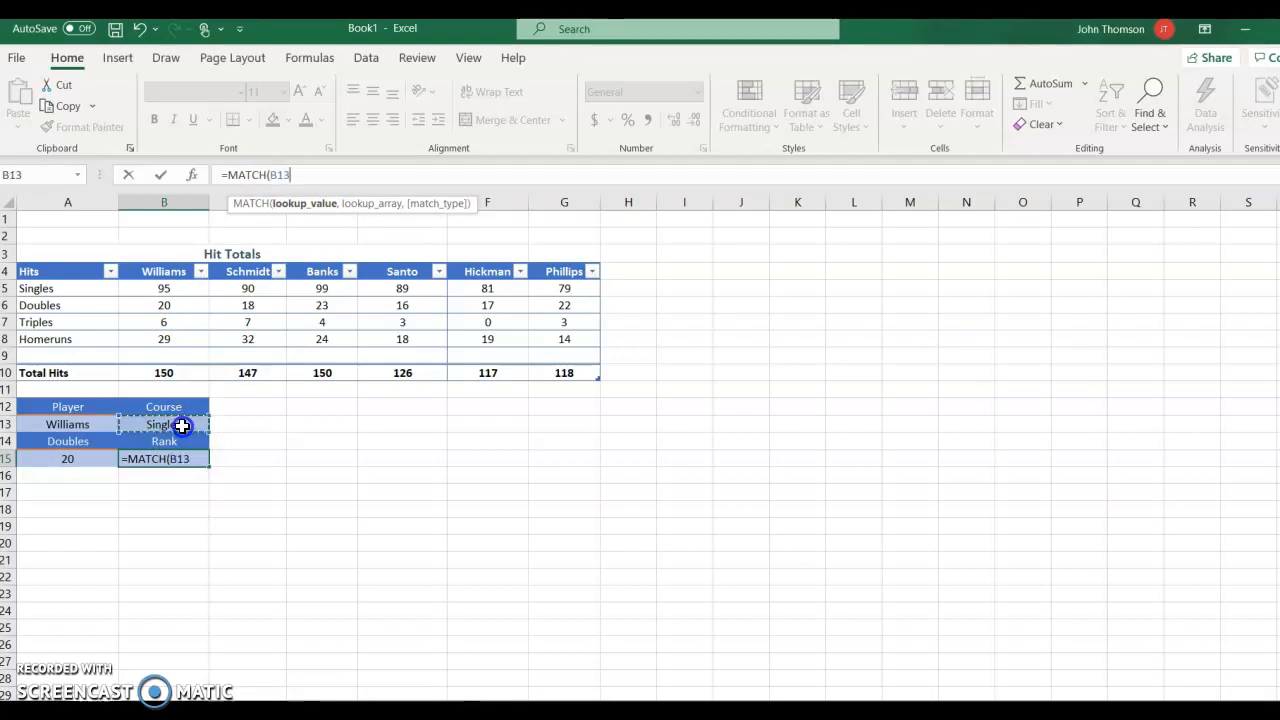
text(,)
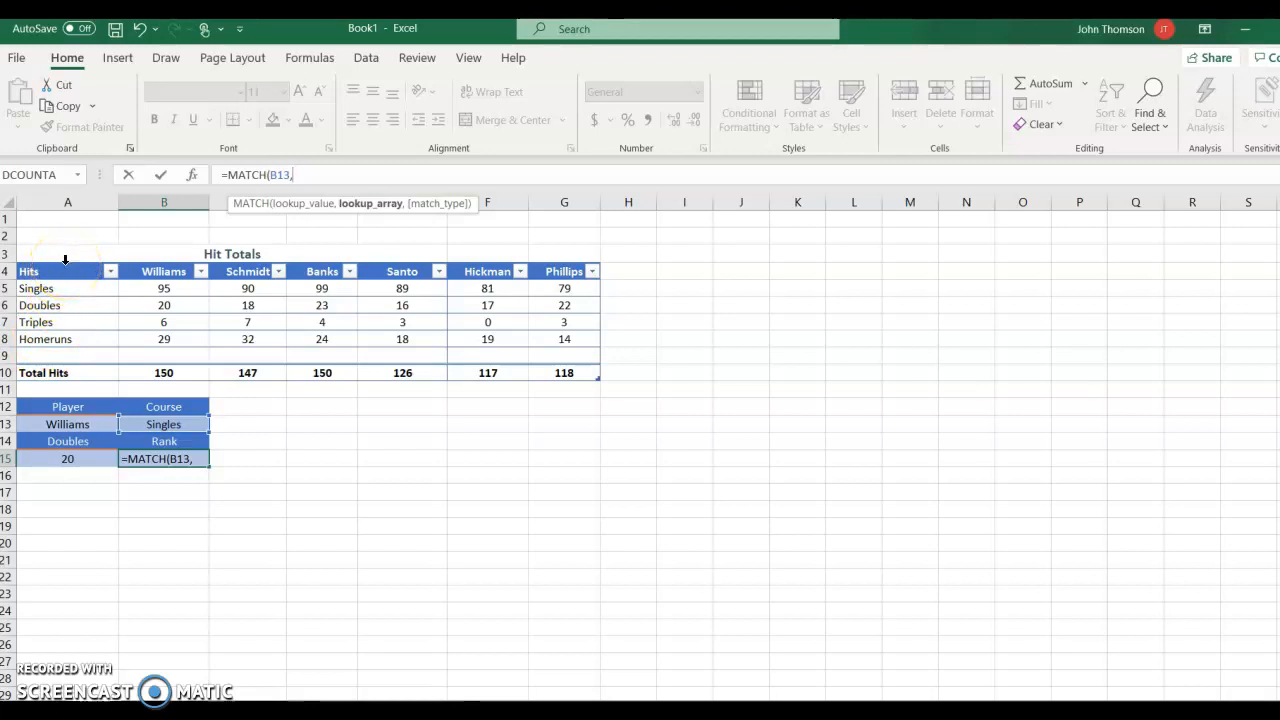
click(65, 260)
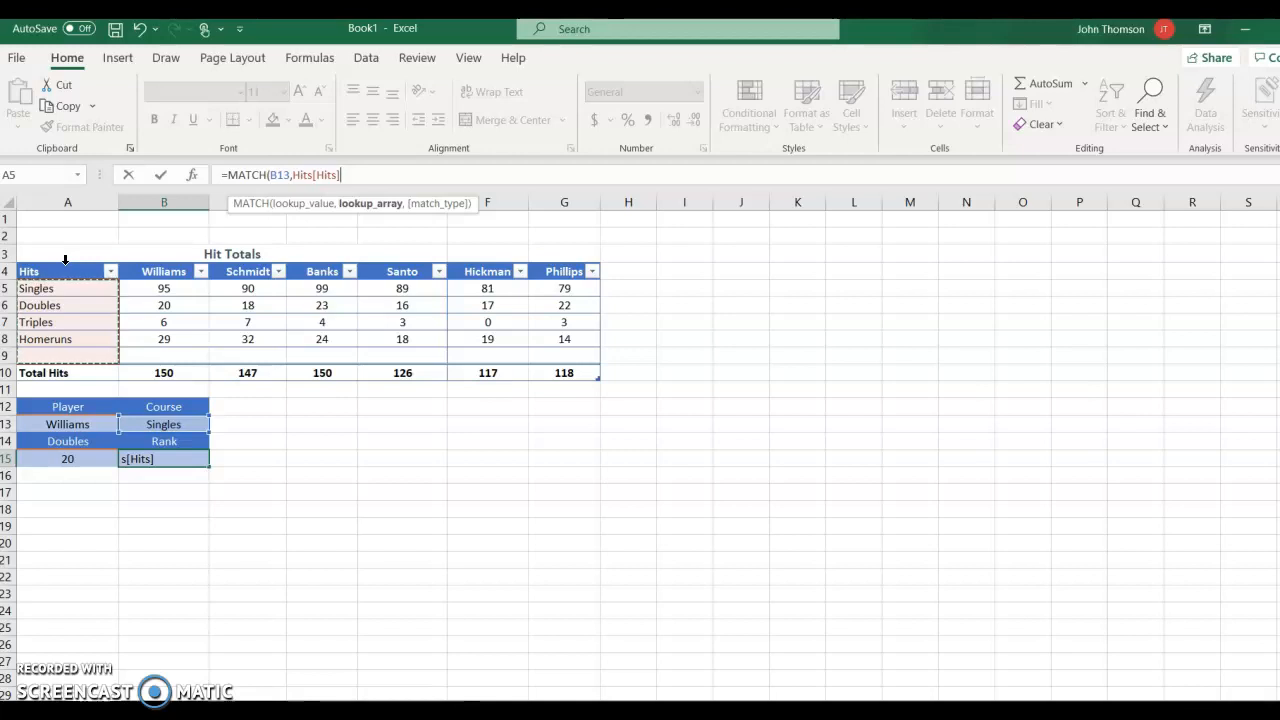
text(,)
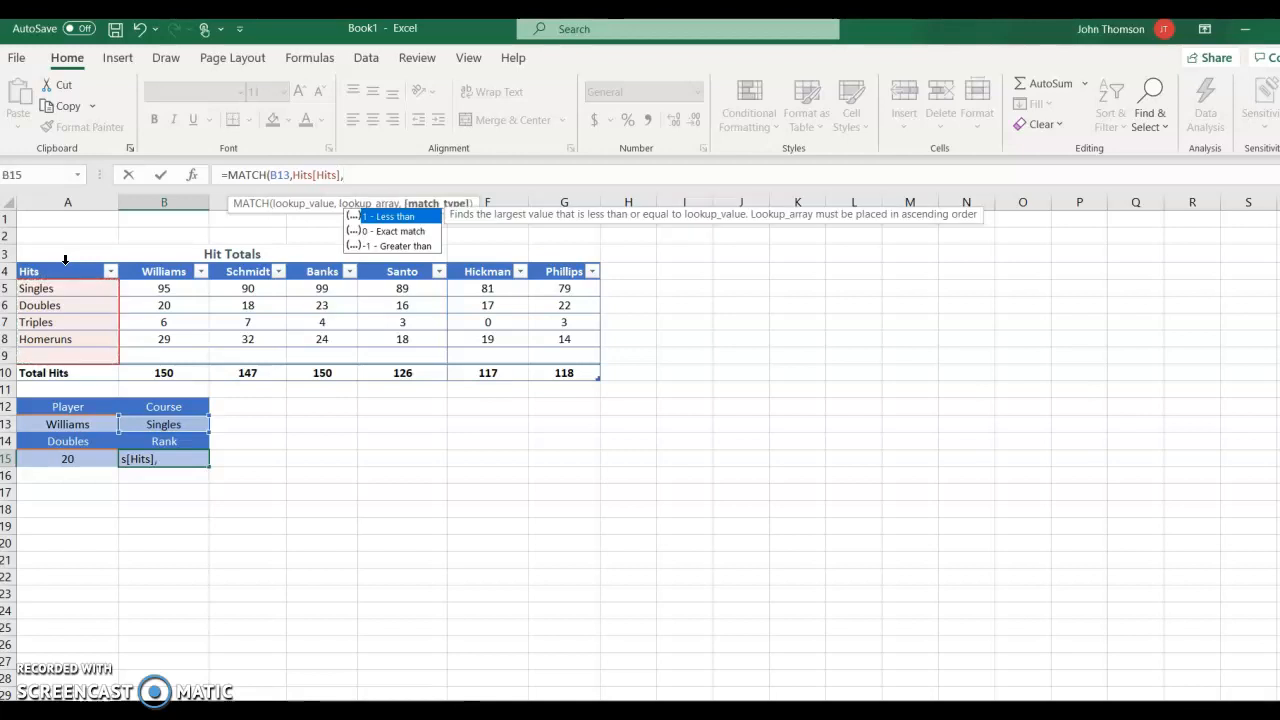
text(0))
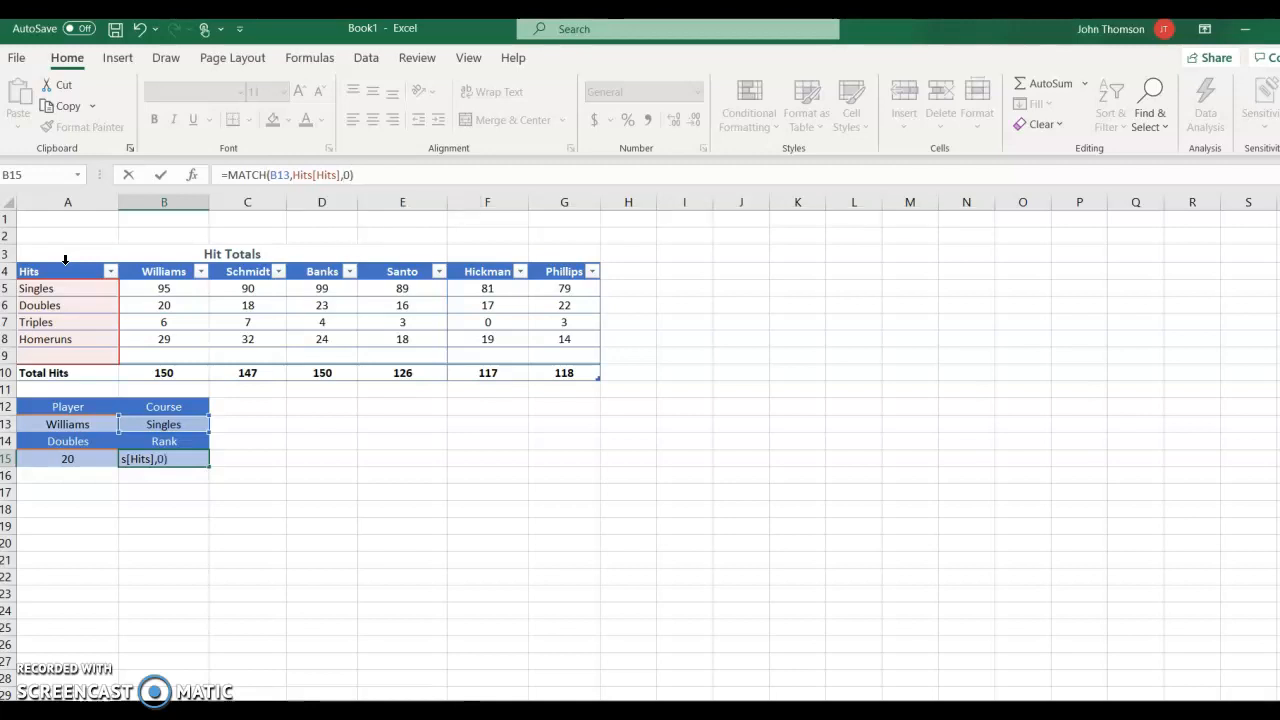
click(160, 176)
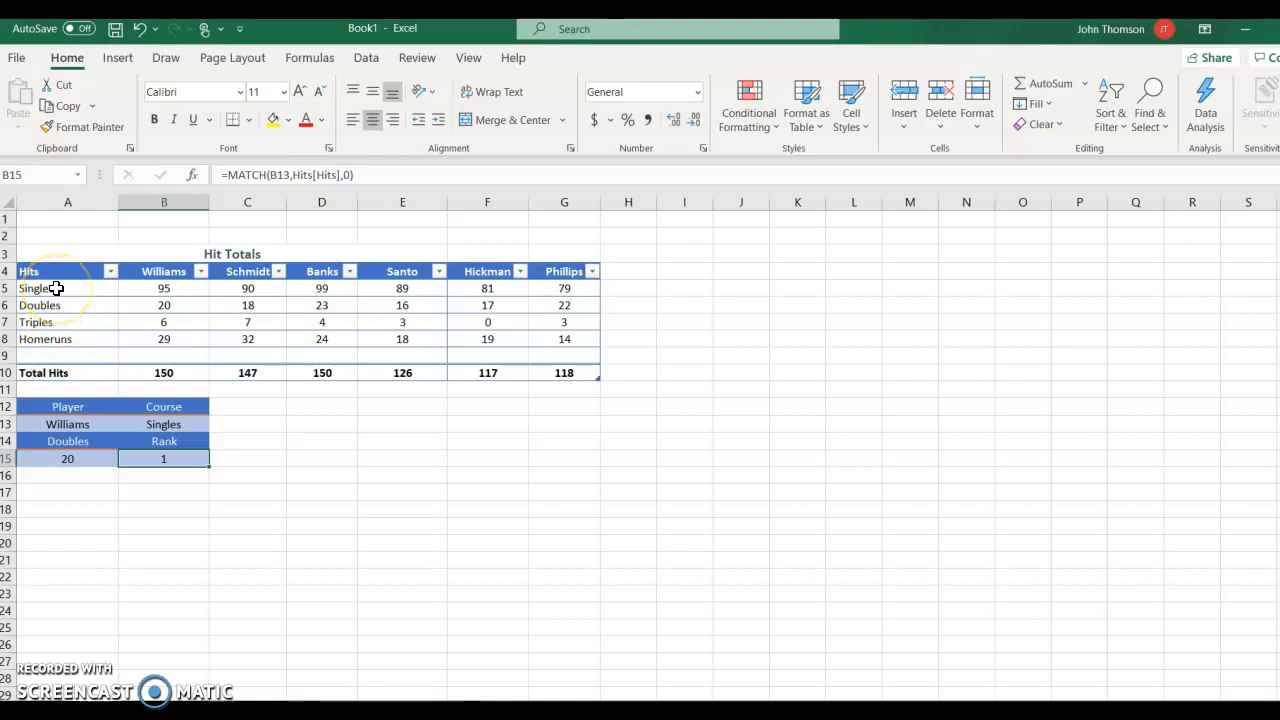
- Change the hit type in cell B13 to Triples
click(182, 424)
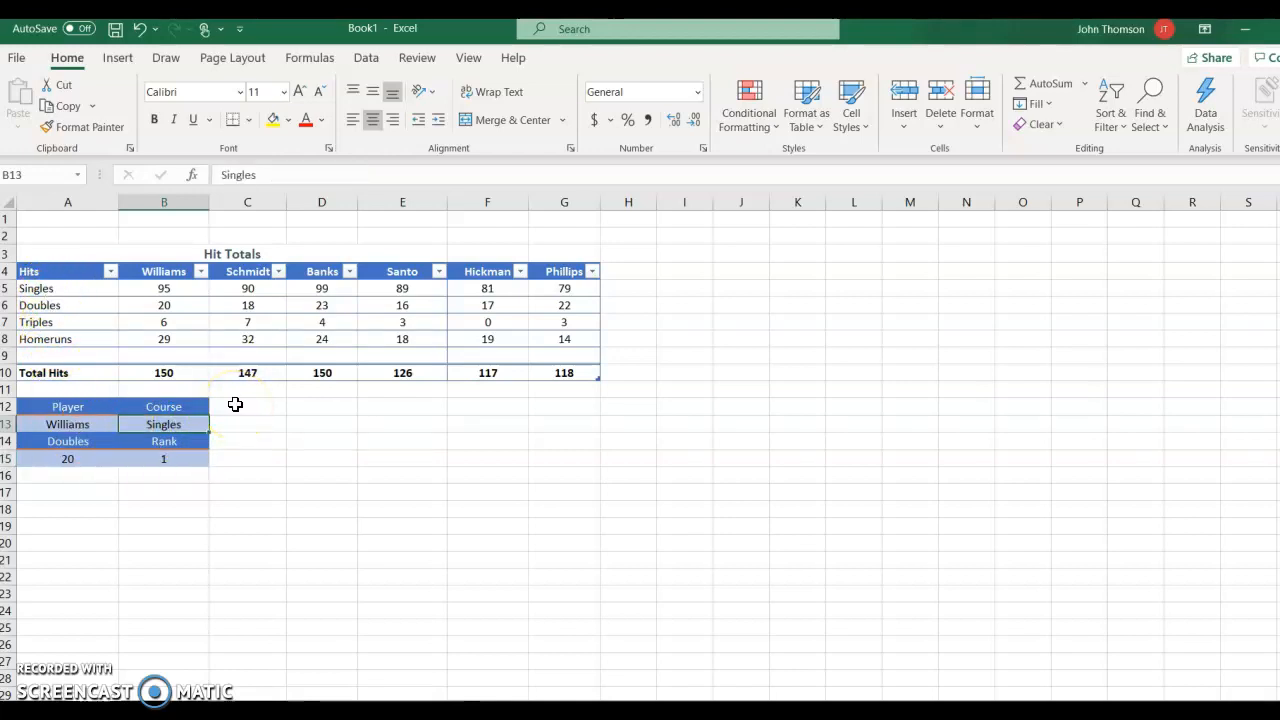
text(Trip)
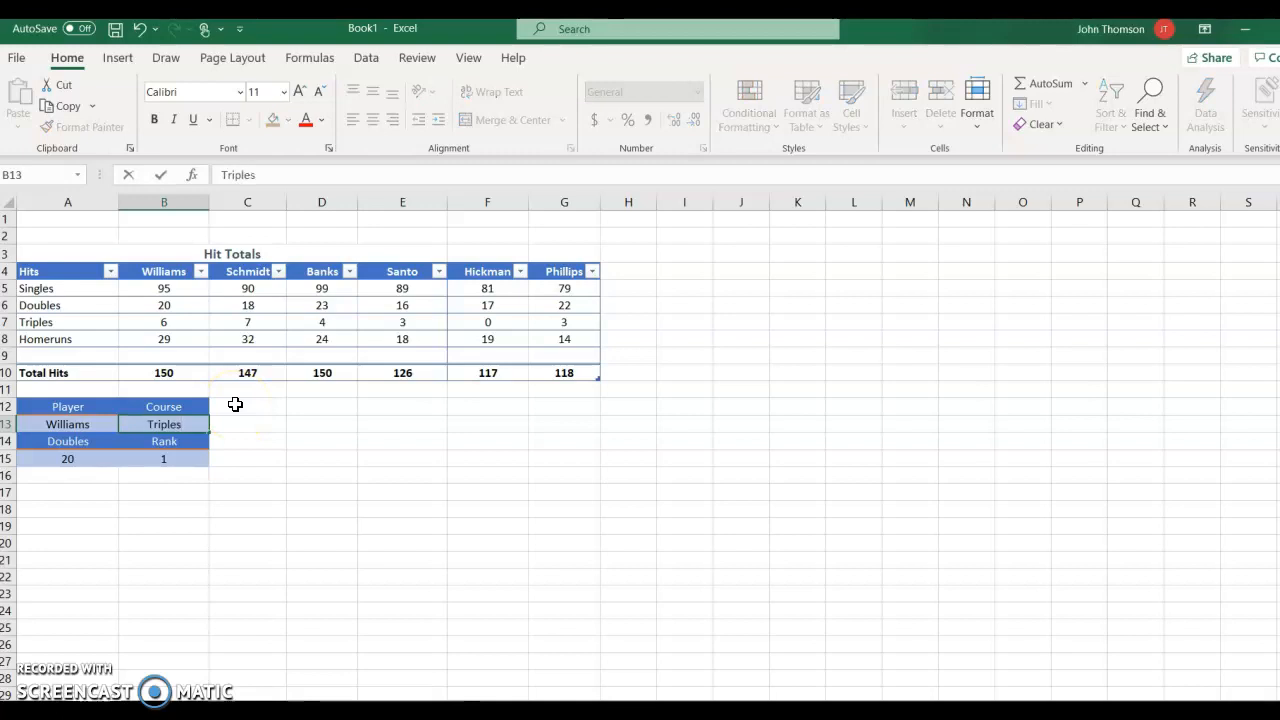
click(161, 175)
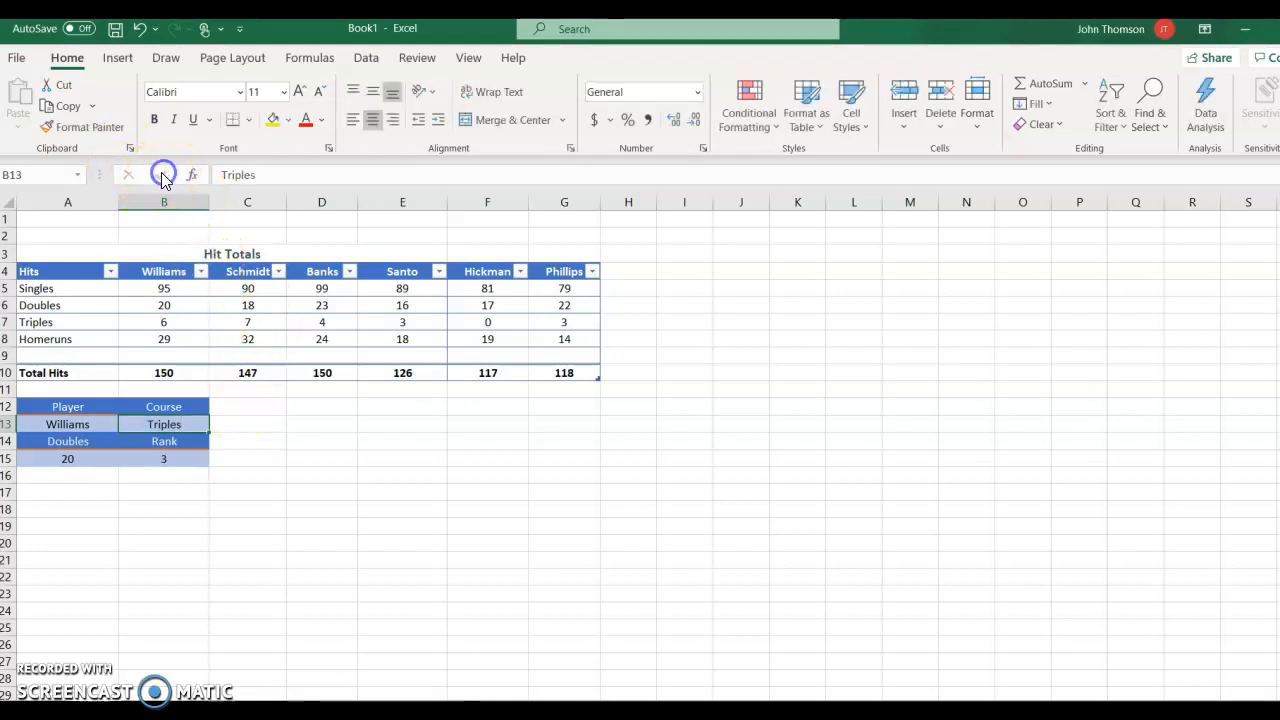